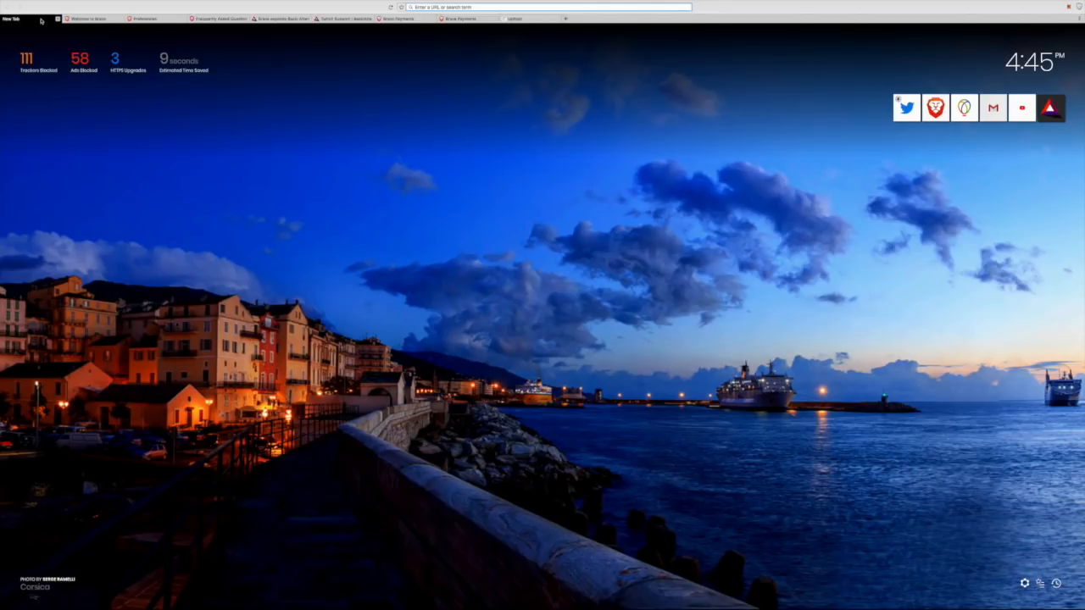
# Switch to the Welcome to Brave page, then to the Brave preferences Payments settings
pyautogui.click(82, 19)
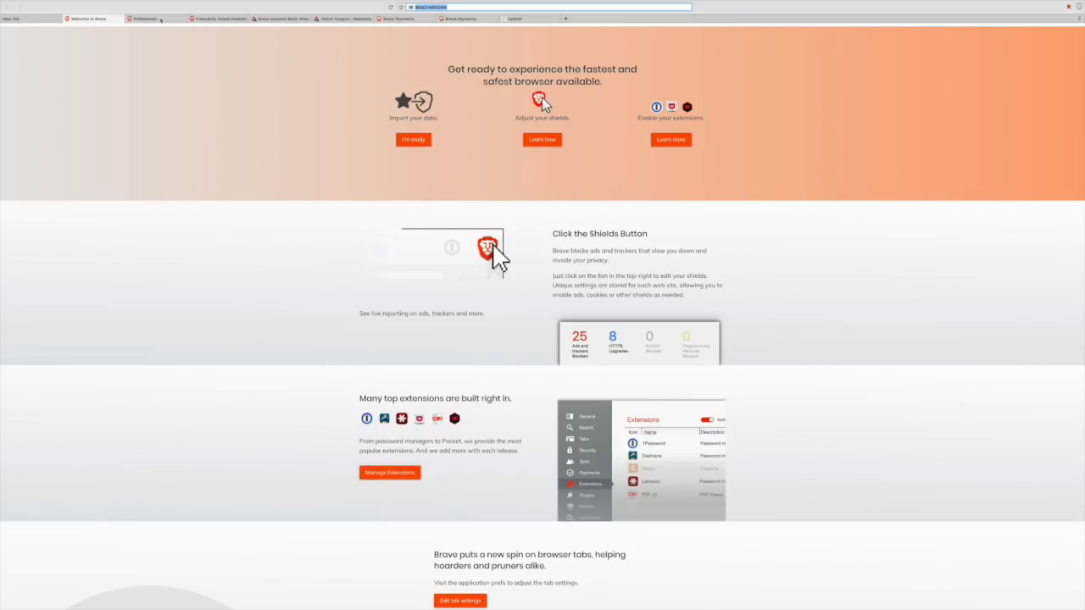
pyautogui.click(159, 19)
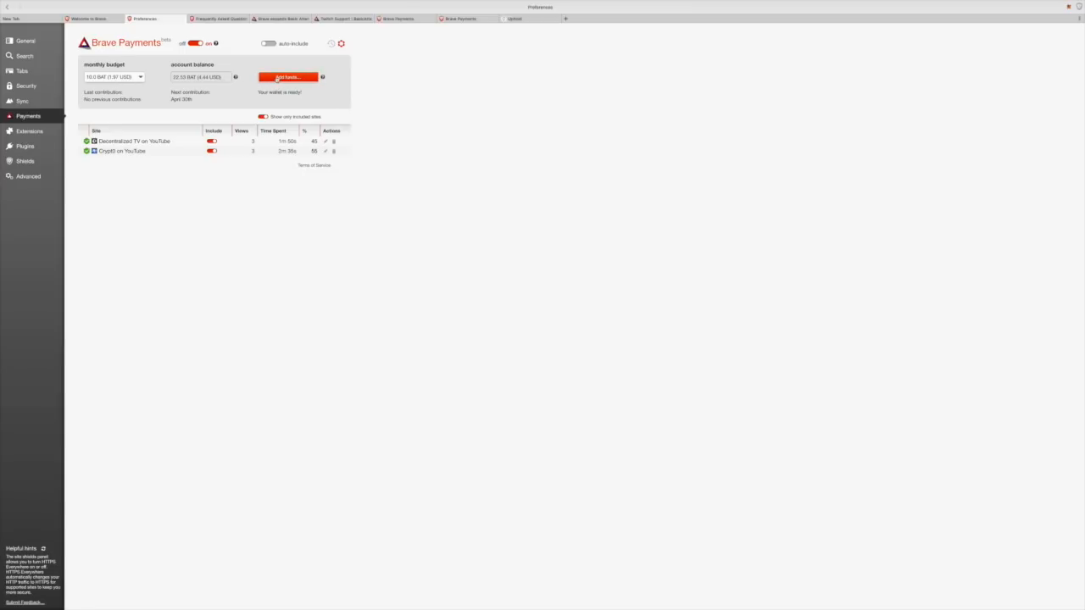
# Start adding funds and preview the Bitcoin, Ethereum and Litecoin deposit addresses in turn
pyautogui.click(283, 78)
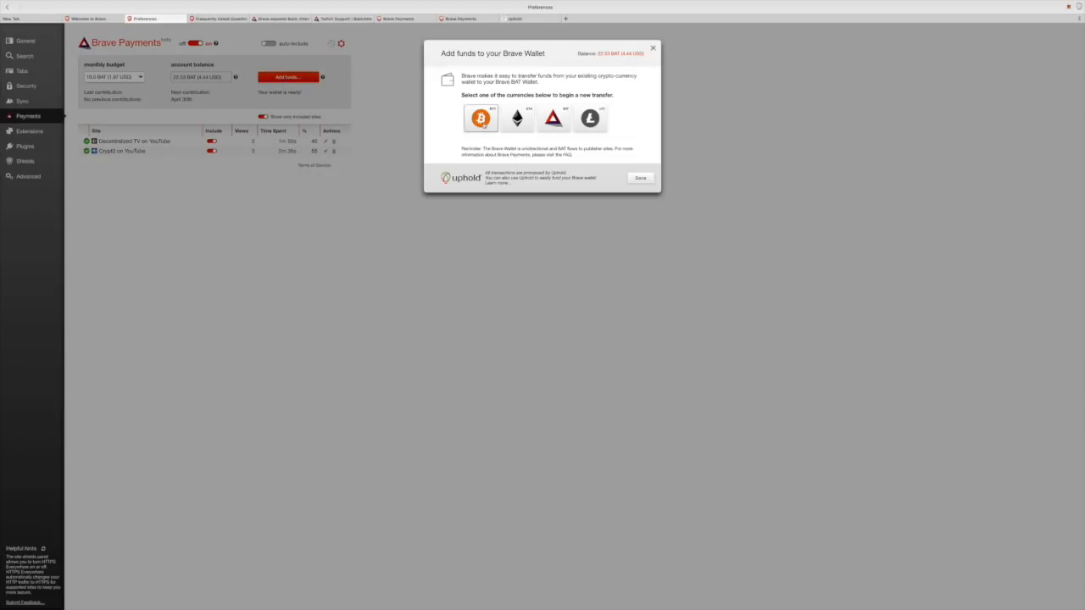
pyautogui.click(480, 119)
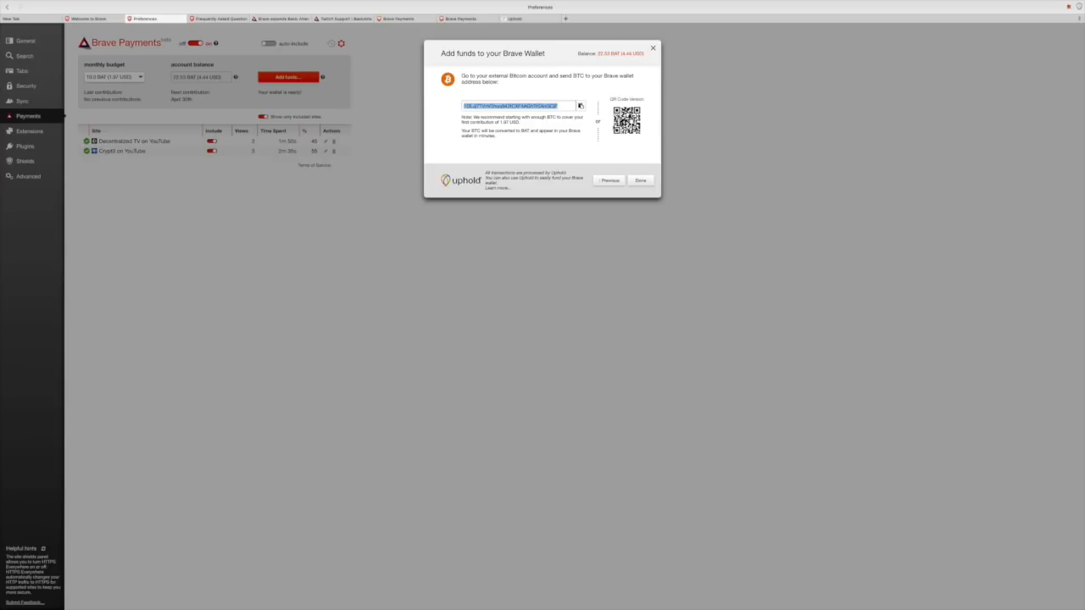
pyautogui.click(610, 179)
pyautogui.click(516, 118)
pyautogui.click(601, 185)
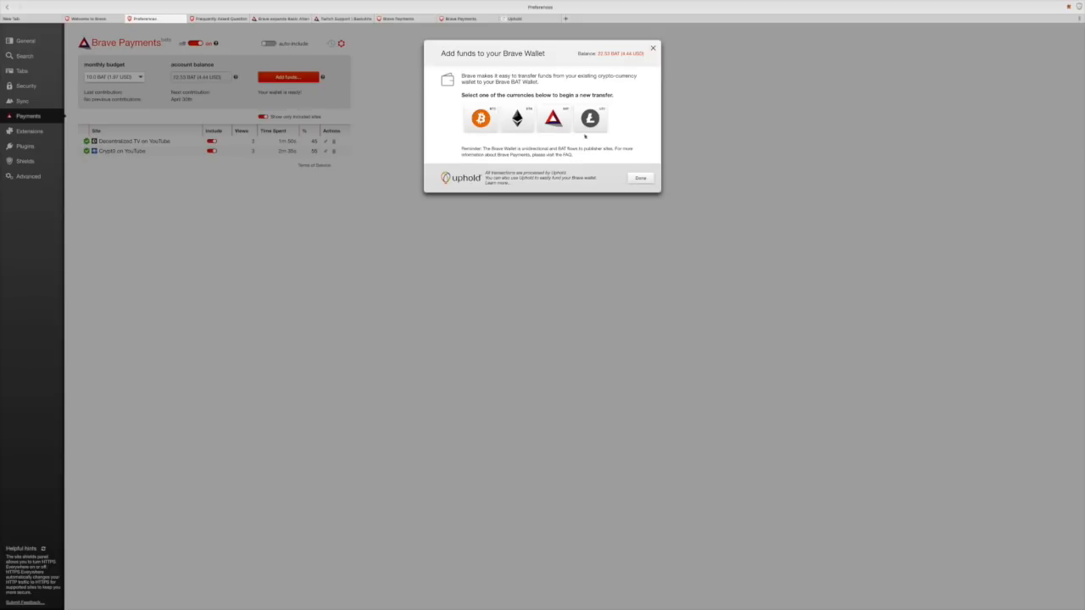
pyautogui.click(589, 119)
pyautogui.click(610, 180)
# Show the BAT deposit address and QR code, then dismiss the add-funds dialog
pyautogui.click(559, 126)
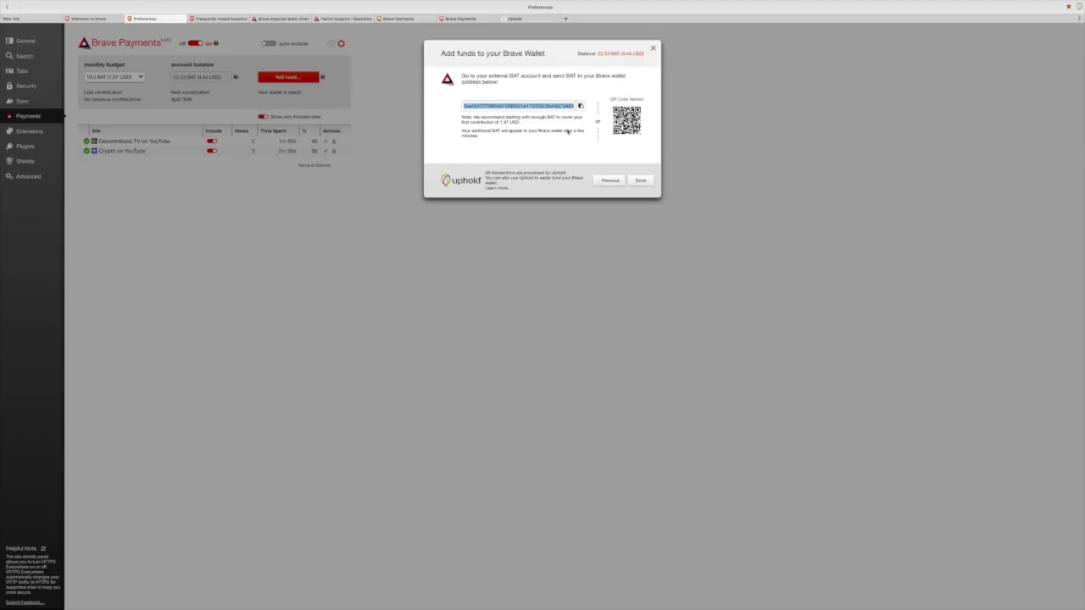
pyautogui.click(633, 184)
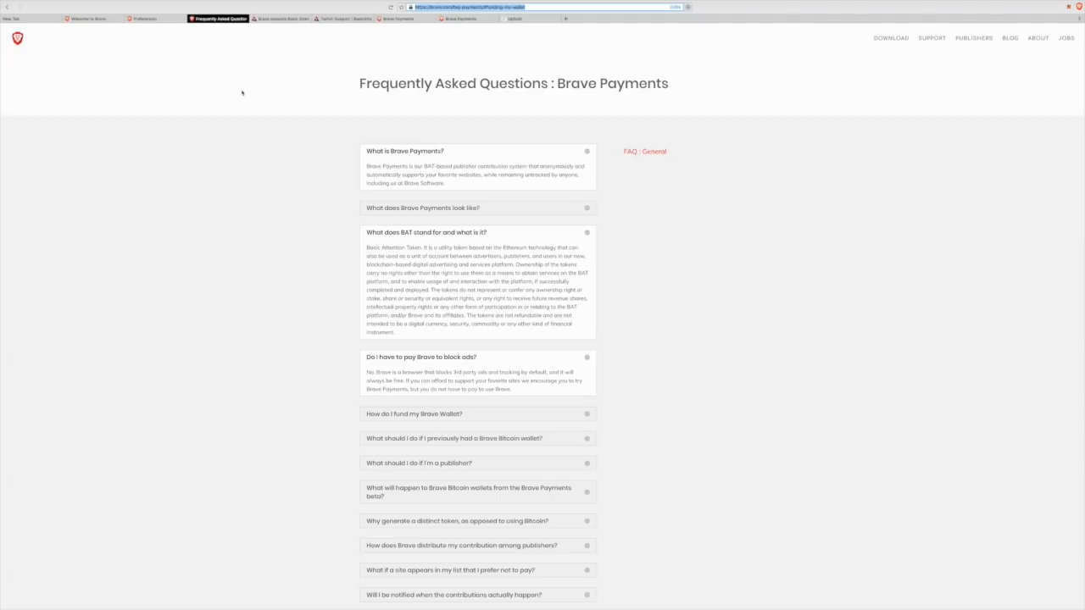
pyautogui.scroll(-5, 252, 161)
pyautogui.scroll(-3, 254, 164)
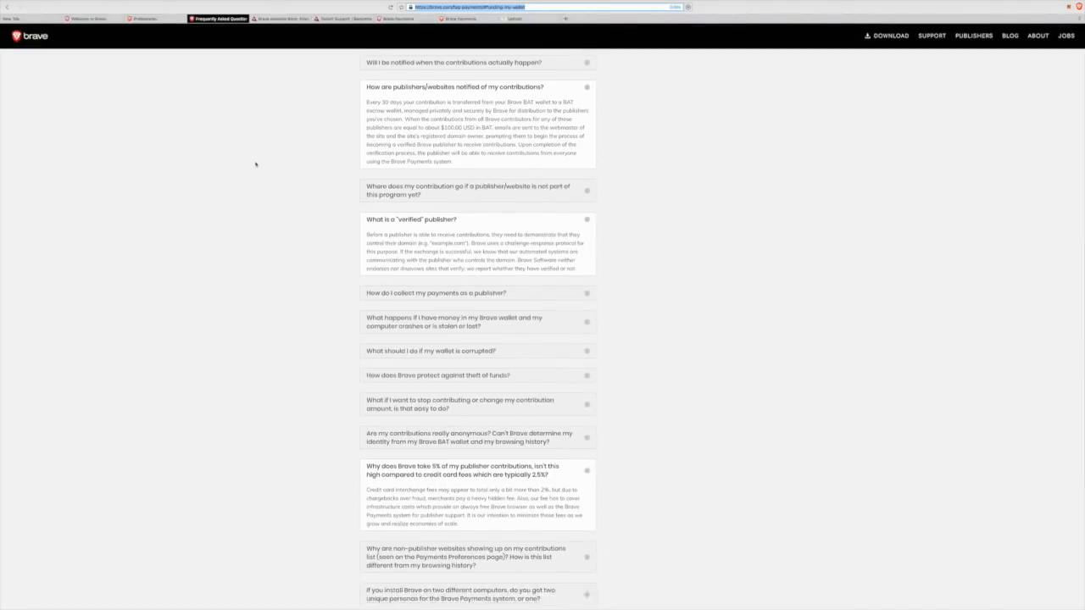
pyautogui.scroll(-1, 255, 165)
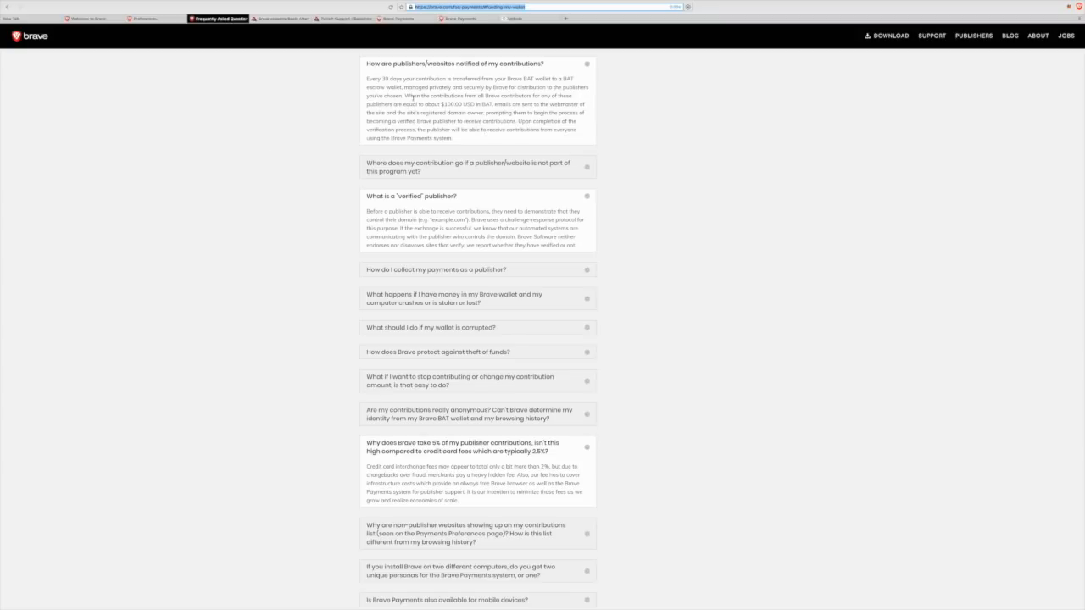
pyautogui.moveTo(421, 101); pyautogui.dragTo(478, 105)
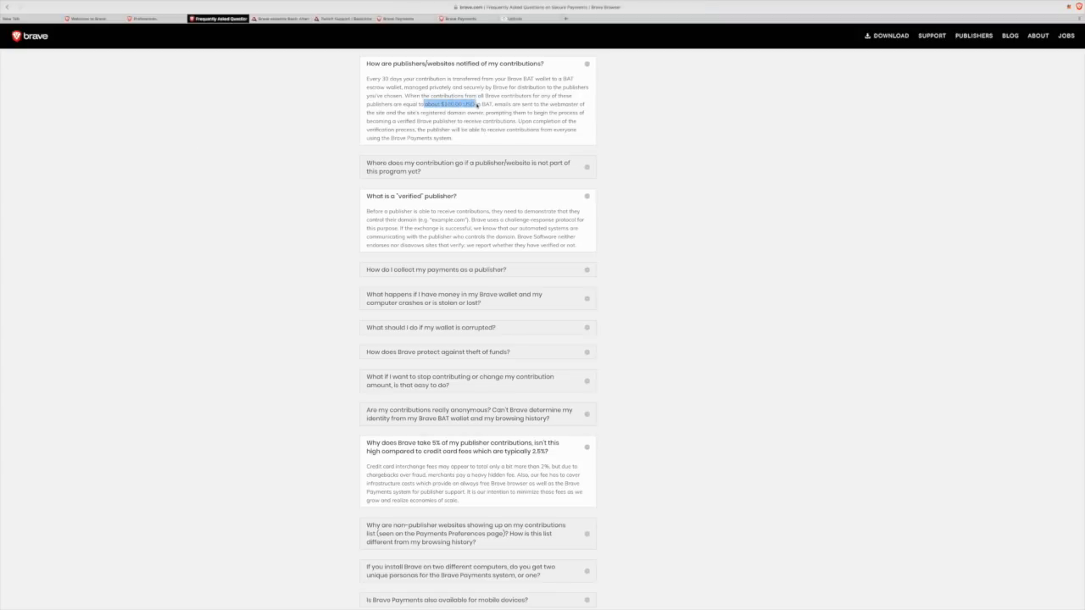
pyautogui.click(496, 103)
pyautogui.moveTo(496, 104); pyautogui.dragTo(579, 103)
pyautogui.click(548, 104)
pyautogui.click(493, 121)
pyautogui.doubleClick(434, 112)
pyautogui.click(445, 112)
pyautogui.doubleClick(456, 112)
pyautogui.click(466, 112)
pyautogui.doubleClick(476, 112)
pyautogui.click(483, 129)
pyautogui.moveTo(440, 104); pyautogui.dragTo(493, 103)
pyautogui.click(488, 143)
pyautogui.scroll(-3, 362, 225)
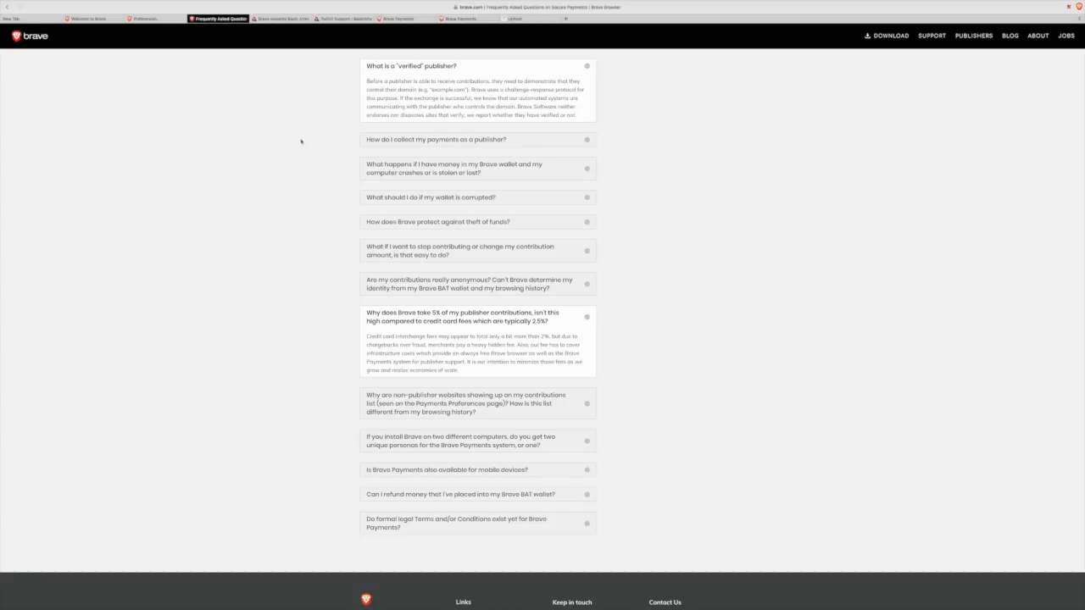
# Review the BAT-on-YouTube announcement article, then move to the Twitch Support article
pyautogui.click(282, 18)
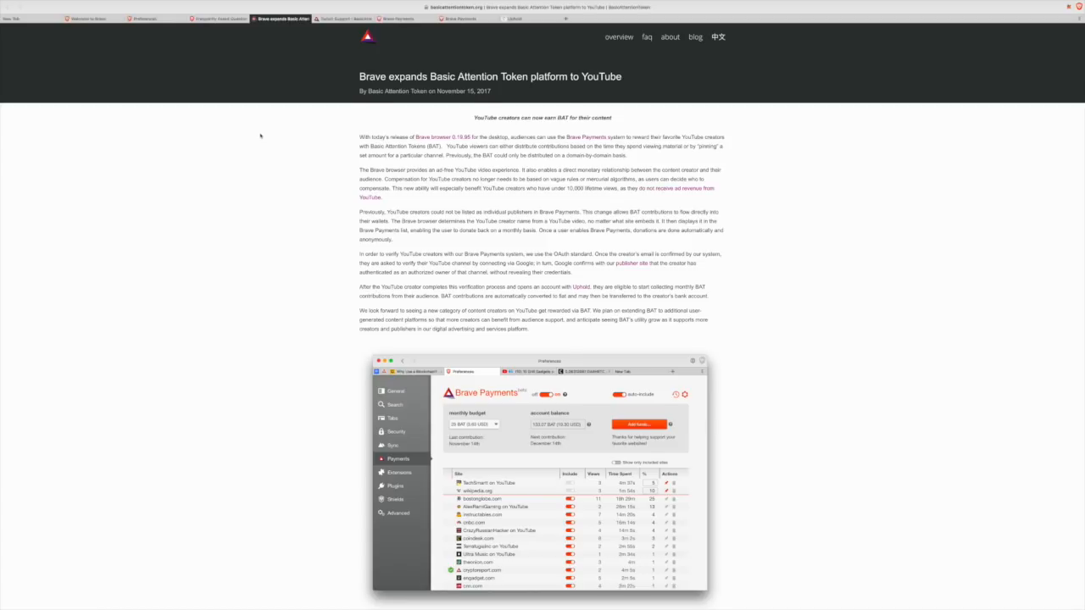
pyautogui.scroll(-3, 261, 136)
pyautogui.scroll(-1, 261, 135)
pyautogui.scroll(-4, 260, 136)
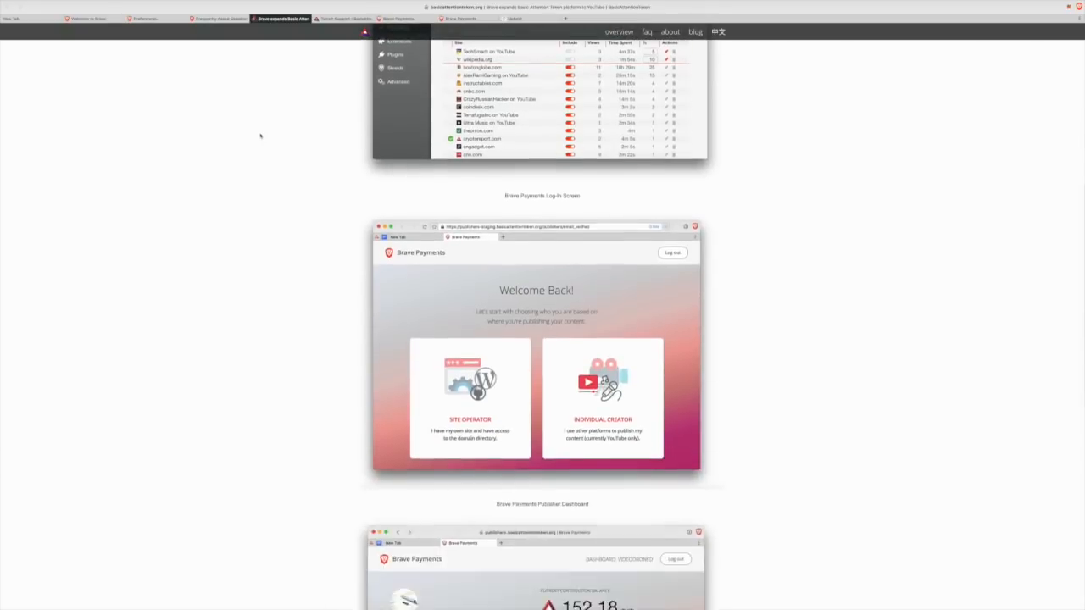
pyautogui.scroll(-2, 261, 135)
pyautogui.scroll(-2, 260, 136)
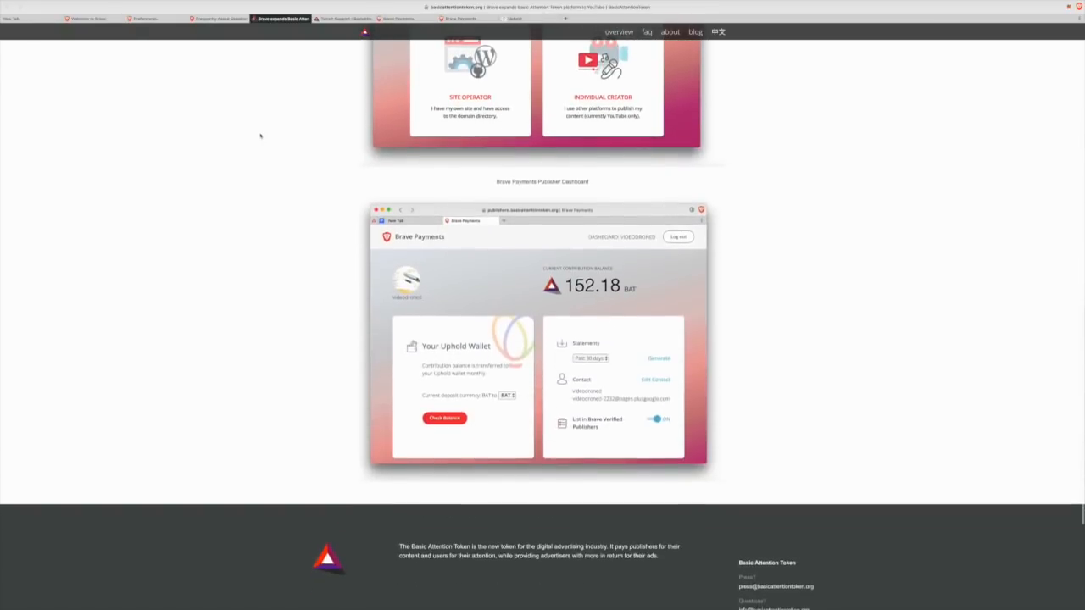
pyautogui.scroll(10, 260, 136)
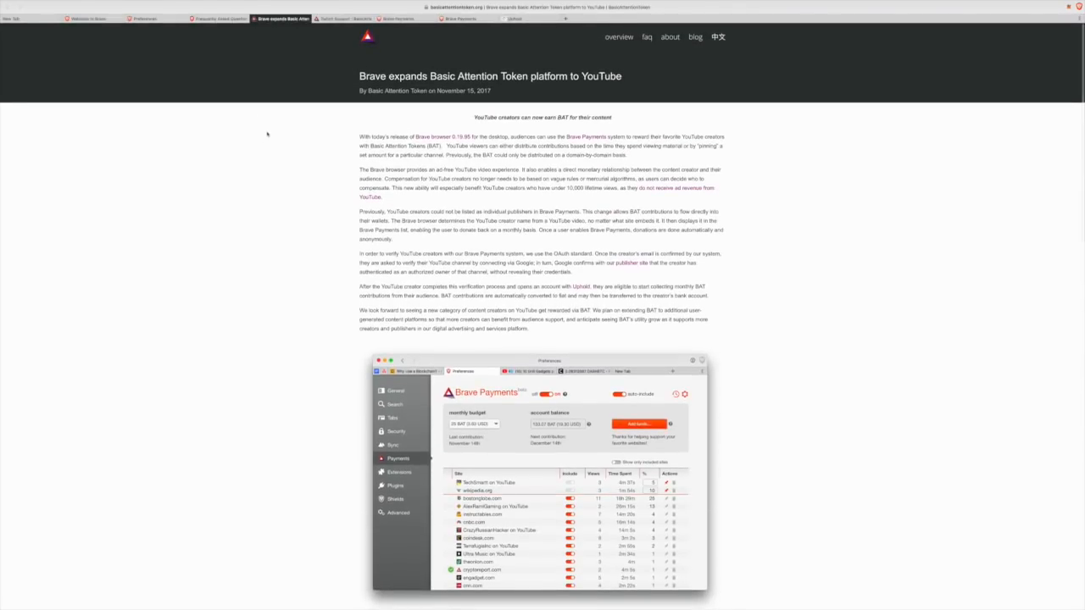
pyautogui.hotkey('ctrl', 'Tab')
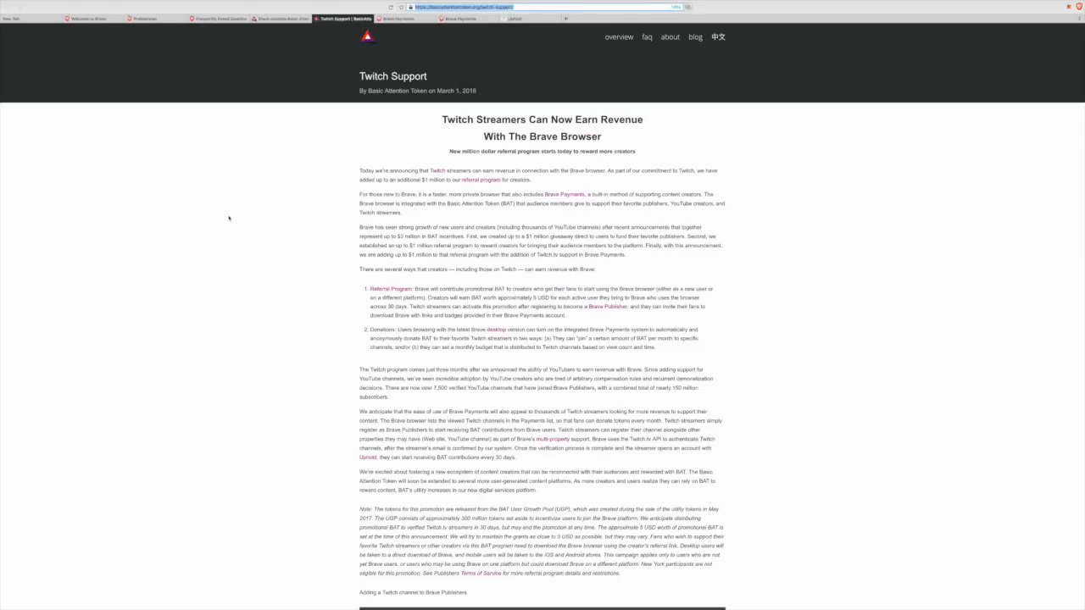
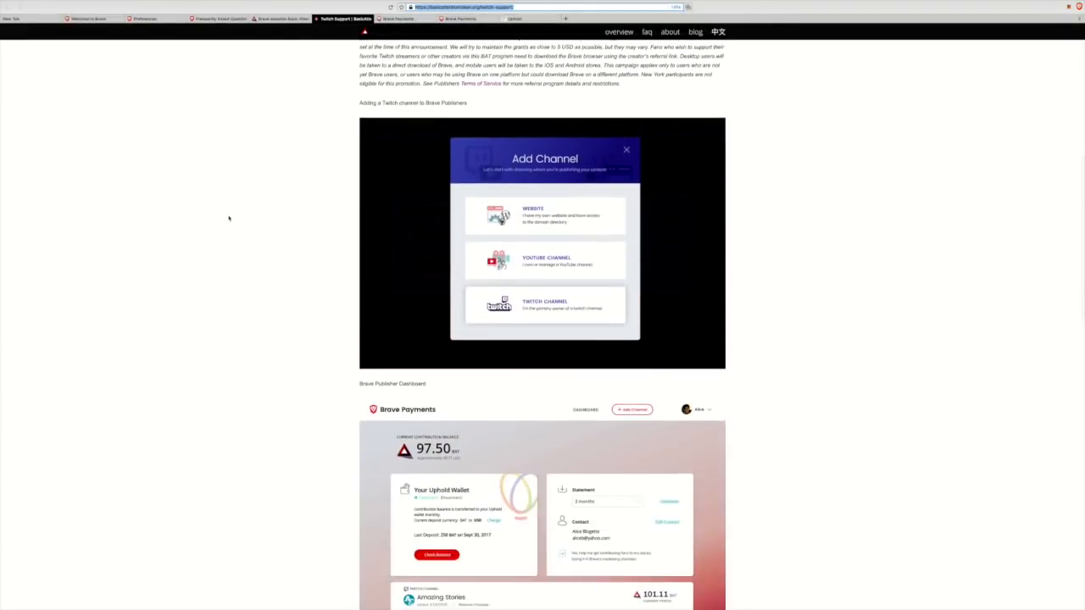
pyautogui.scroll(-2, 228, 218)
pyautogui.scroll(-2, 228, 218)
pyautogui.scroll(-3, 228, 218)
pyautogui.scroll(-3, 228, 218)
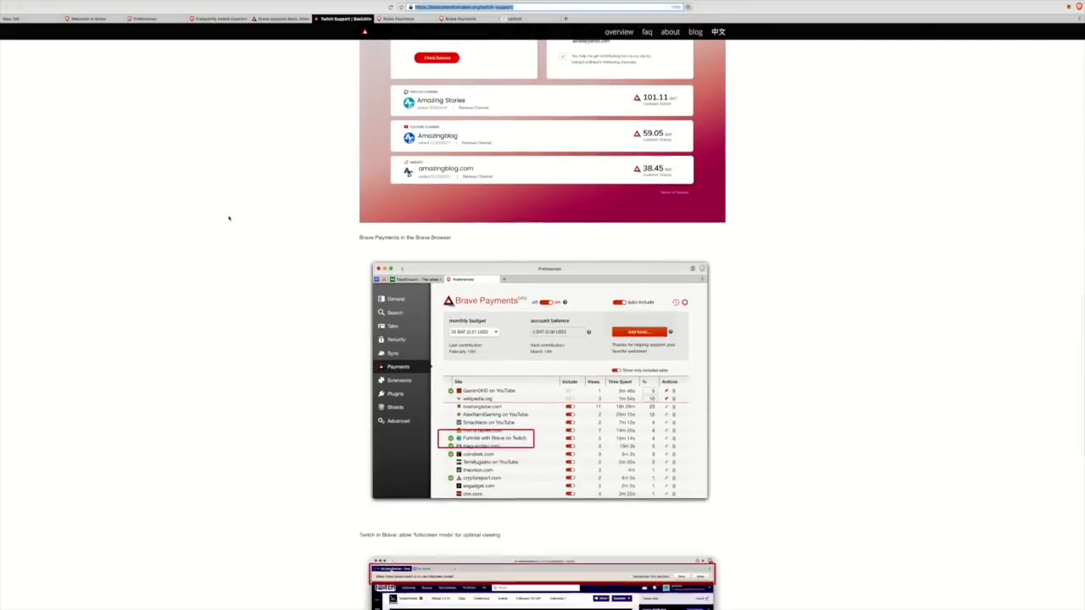
# Return to the top of the Twitch support article
pyautogui.press('Home')
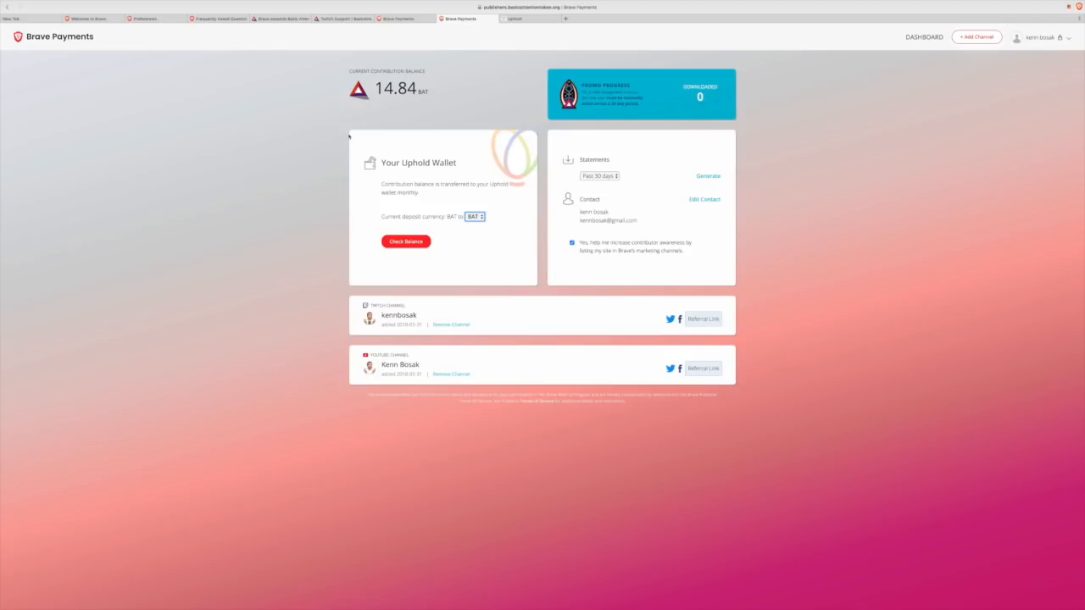
# Review the deposit currency options (USD, BAT, BTC, EUR, XAU) keeping BAT, and the statement period choices
pyautogui.click(348, 135)
pyautogui.click(474, 216)
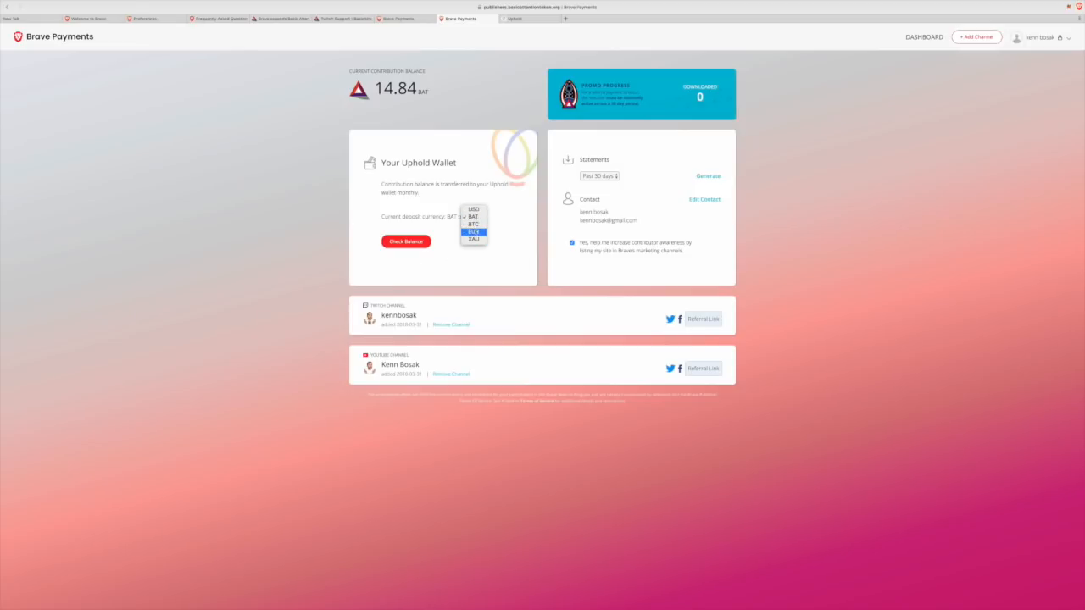
pyautogui.click(485, 217)
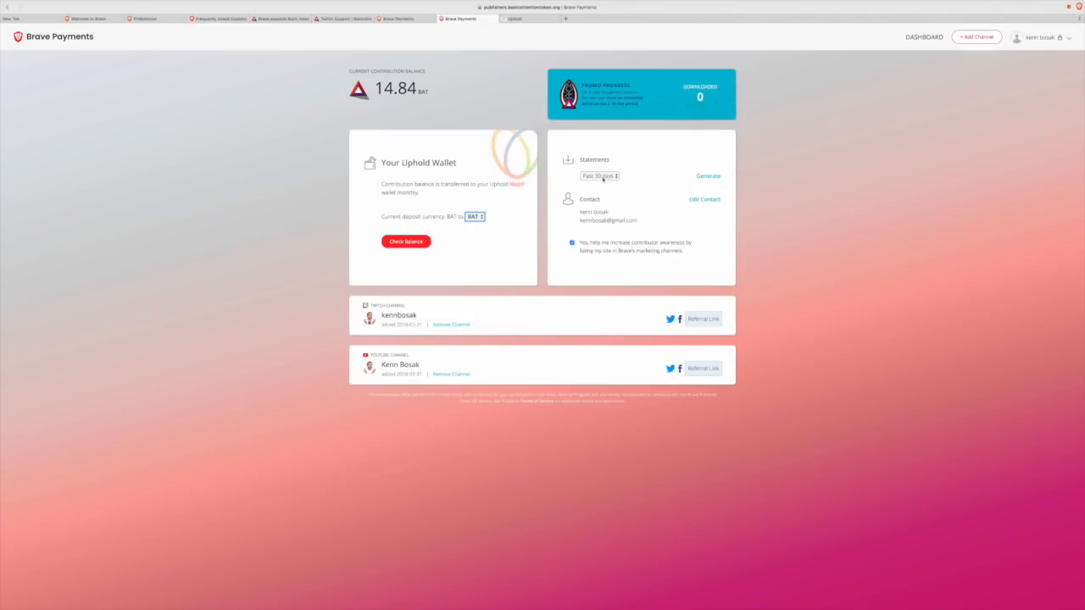
pyautogui.click(603, 176)
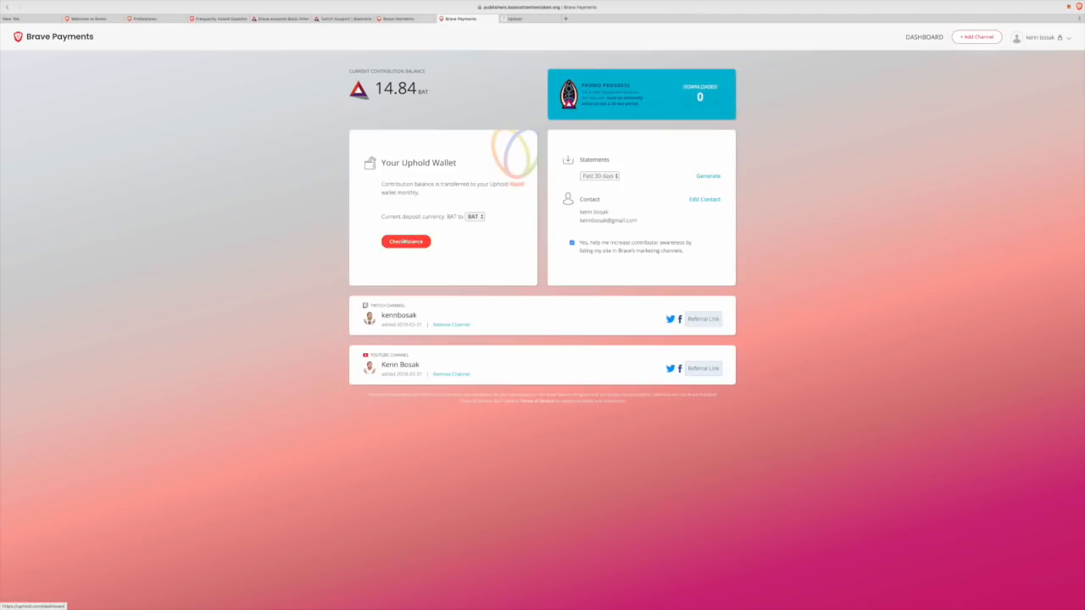
pyautogui.click(405, 241)
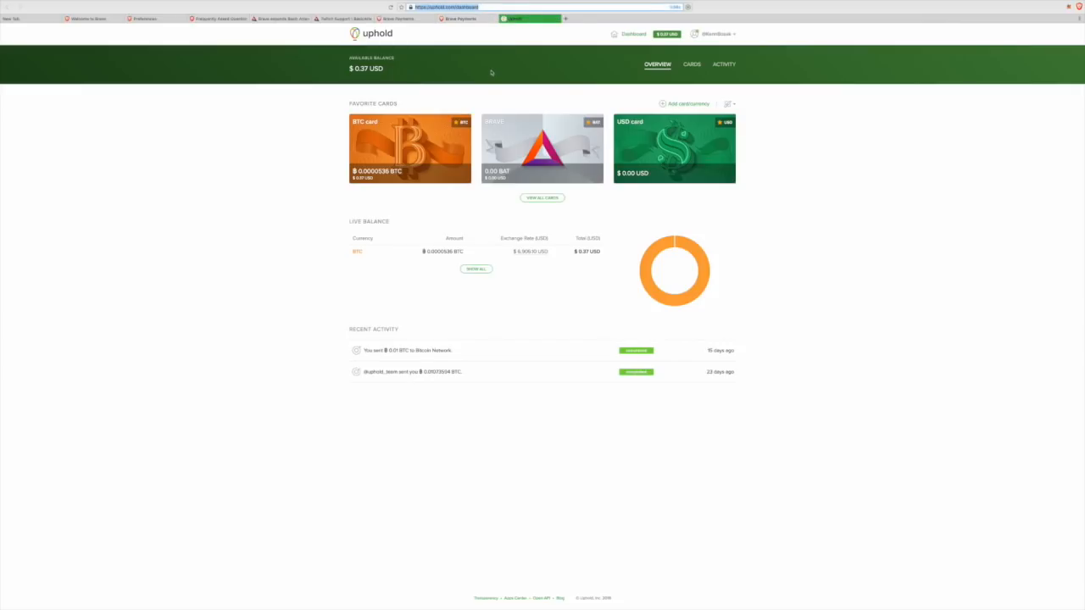
pyautogui.click(466, 18)
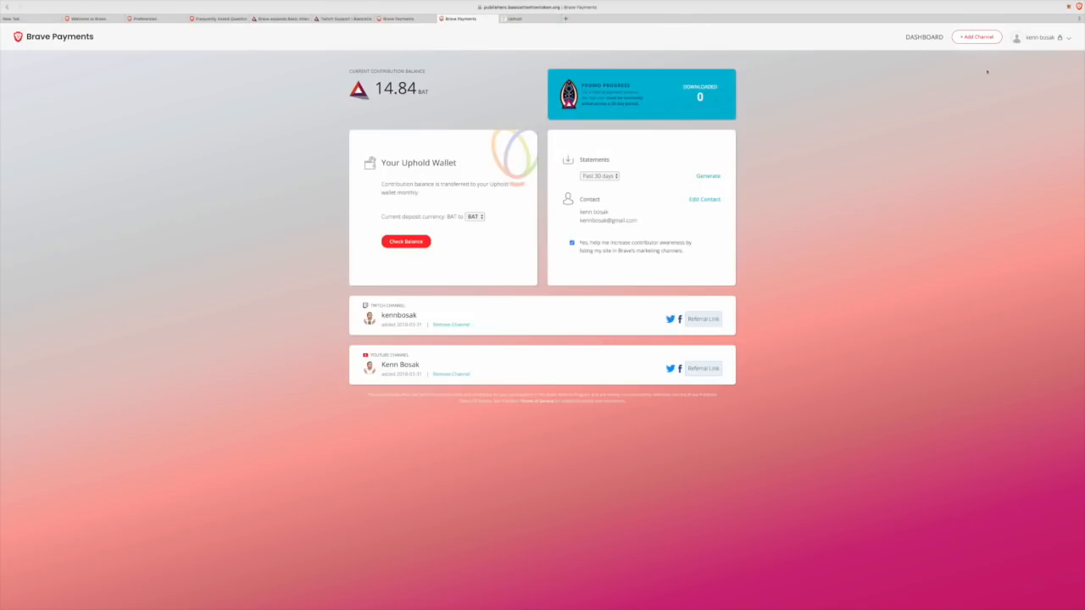
pyautogui.click(982, 39)
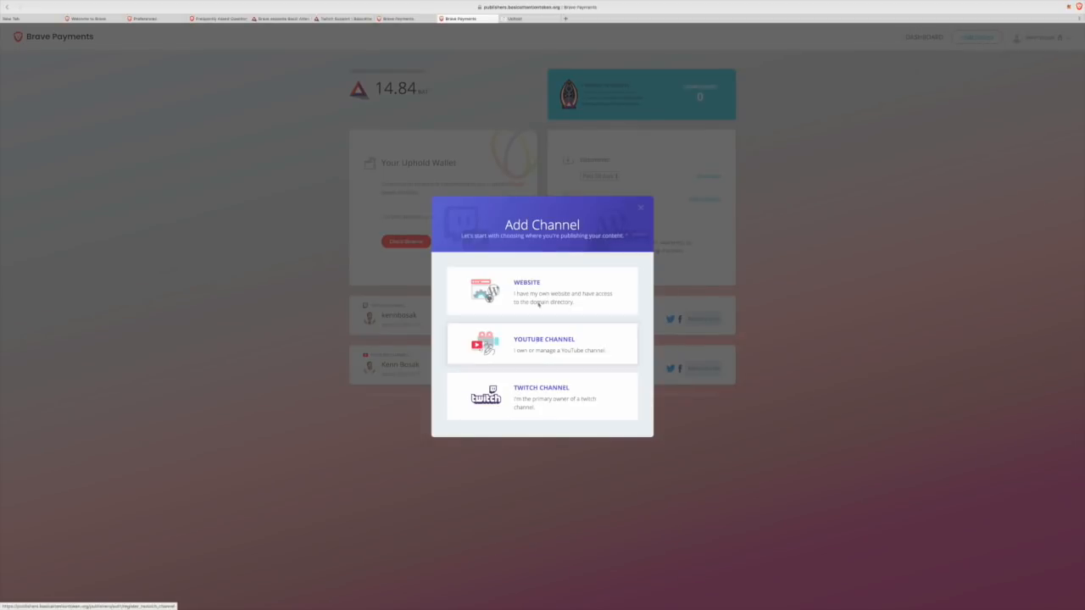
pyautogui.click(640, 208)
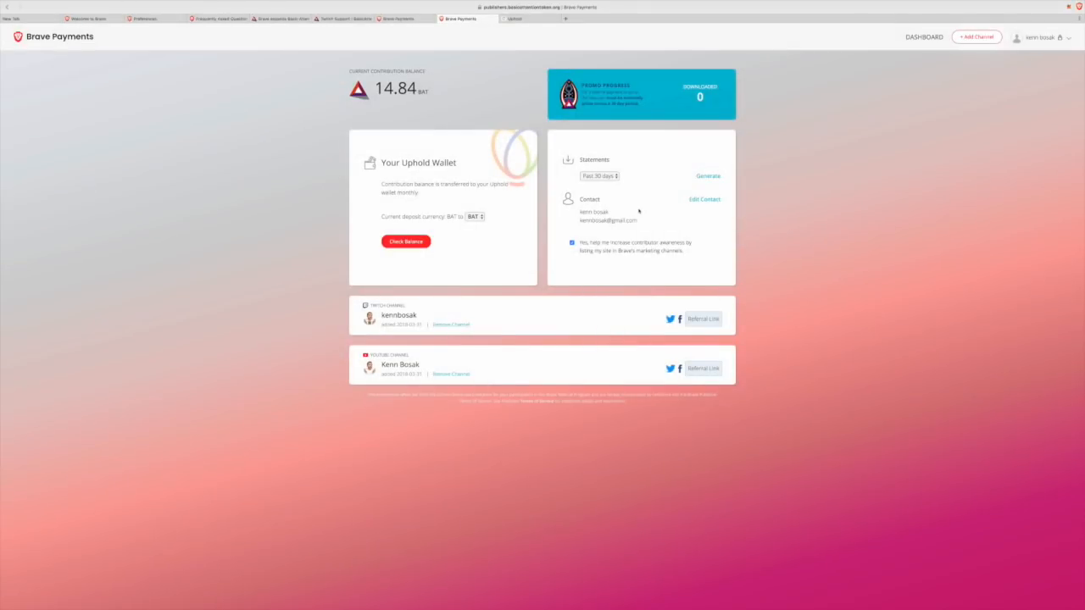